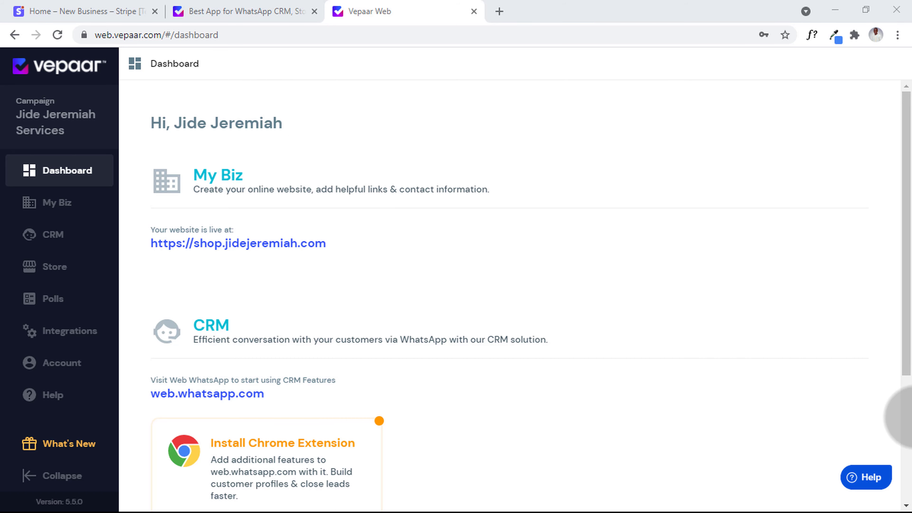
# Open the store's payment modes, go into the Stripe configuration and enable Stripe as a payment method
pyautogui.click(898, 417)
pyautogui.scroll(-5, 898, 417)
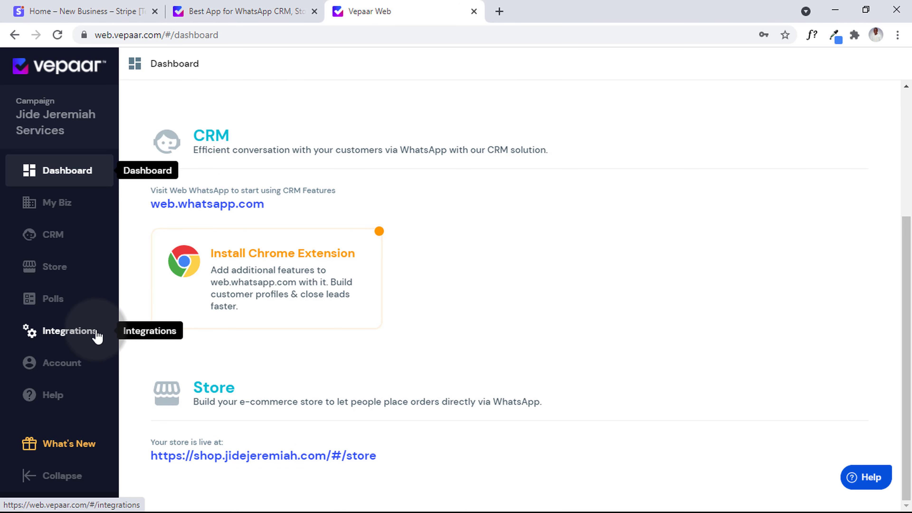
pyautogui.click(68, 273)
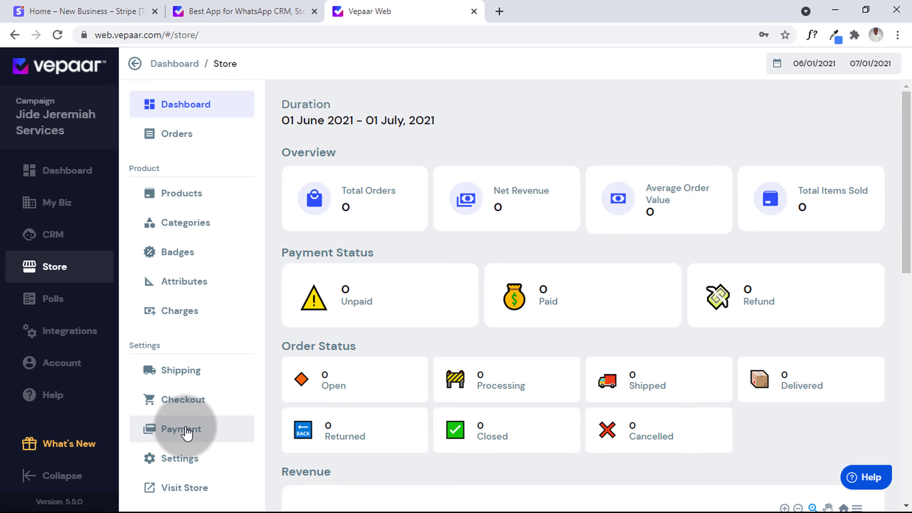
pyautogui.click(181, 429)
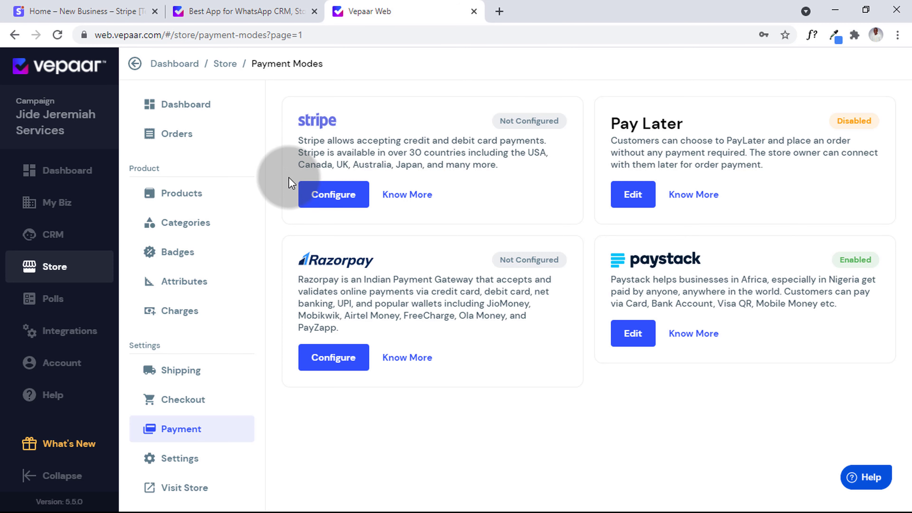
pyautogui.click(327, 195)
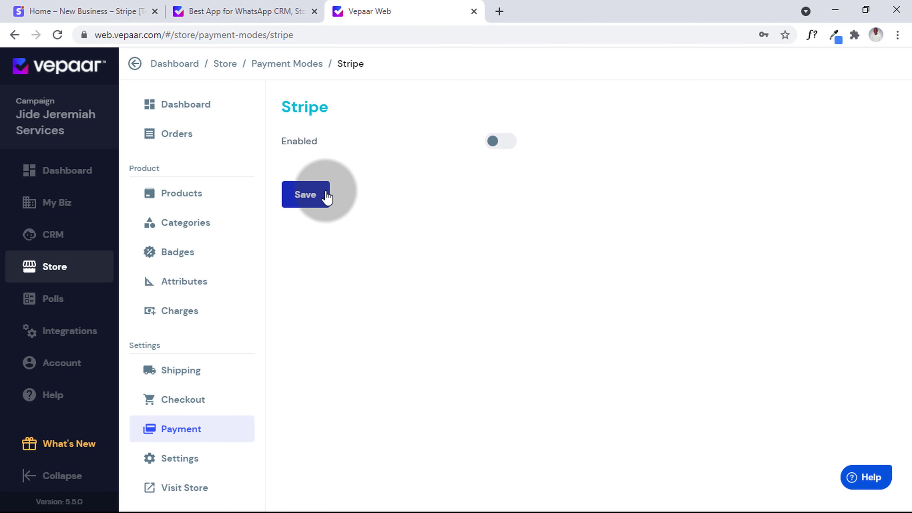
pyautogui.click(502, 141)
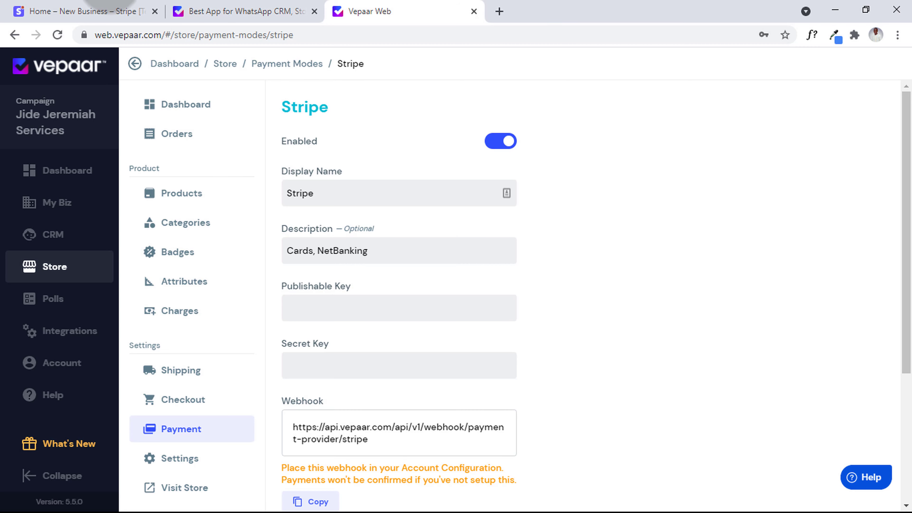
# Copy the publishable test key from the Stripe dashboard's developer API keys and paste it into Vepaar's Publishable Key field
pyautogui.click(103, 3)
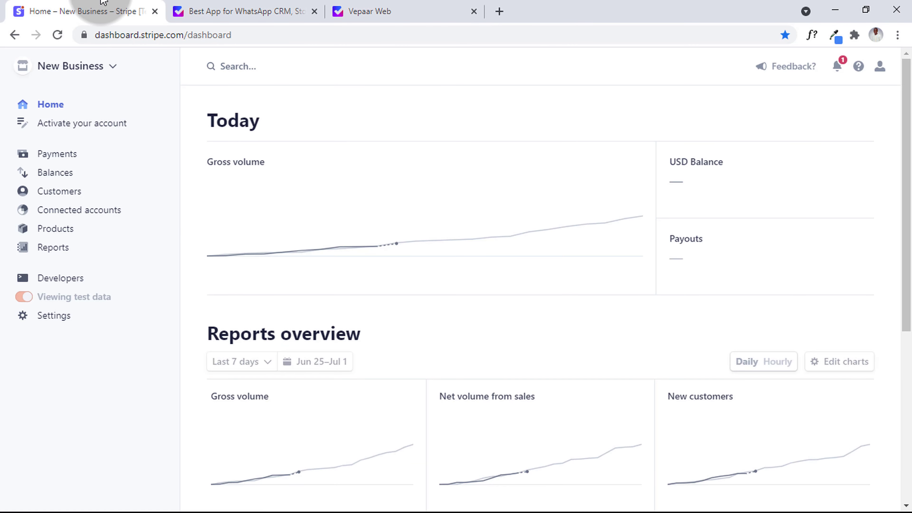
pyautogui.click(75, 282)
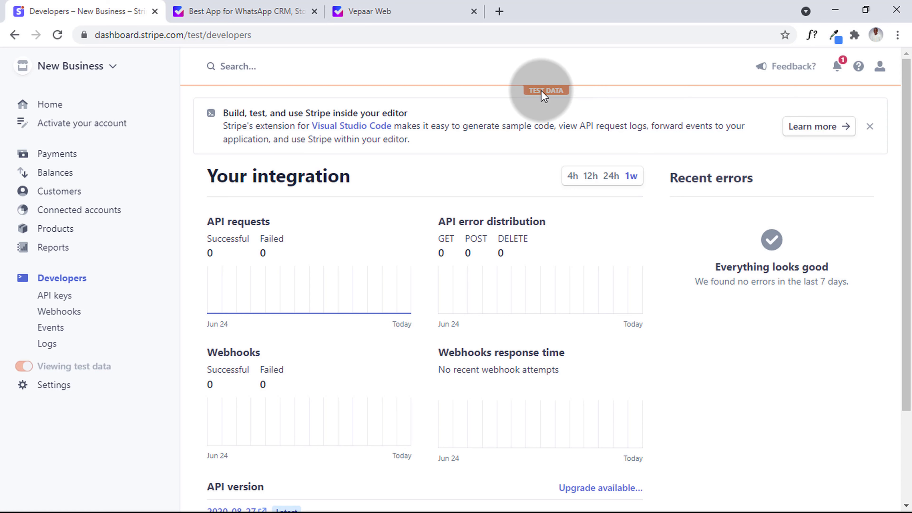
pyautogui.click(56, 300)
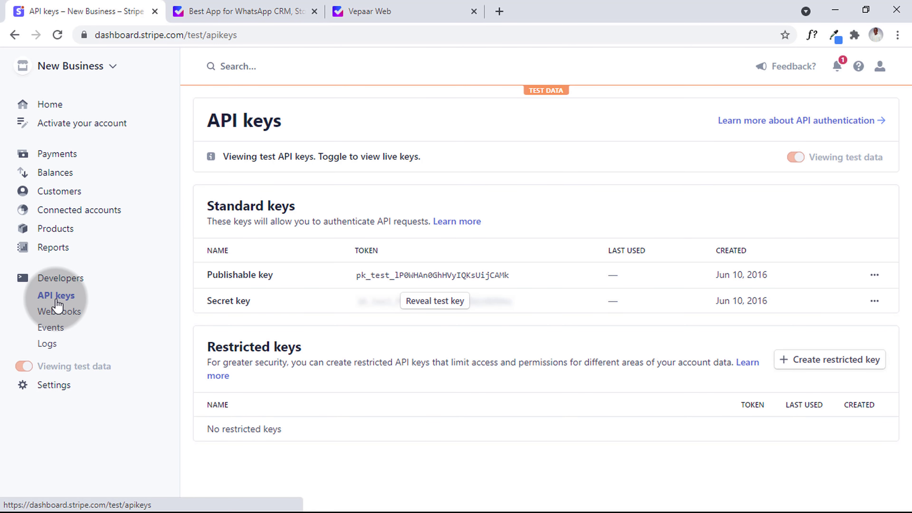
pyautogui.click(444, 279)
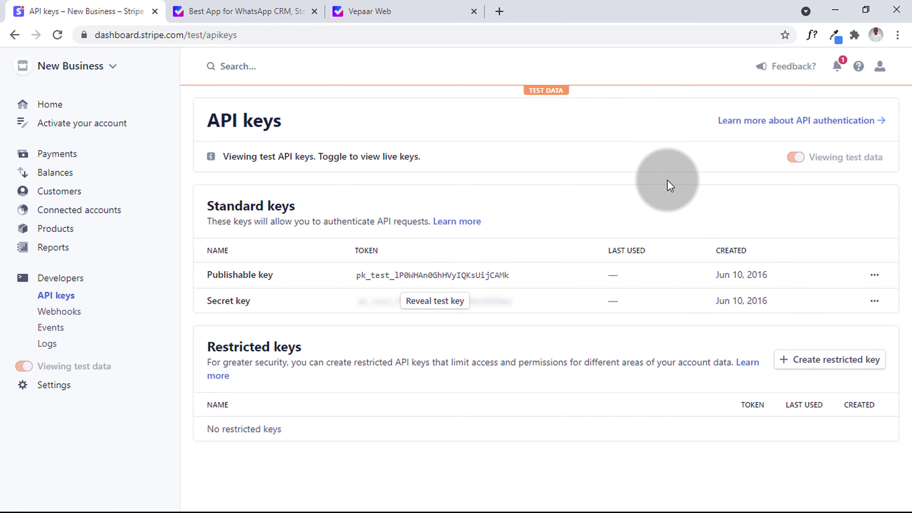
pyautogui.click(380, 11)
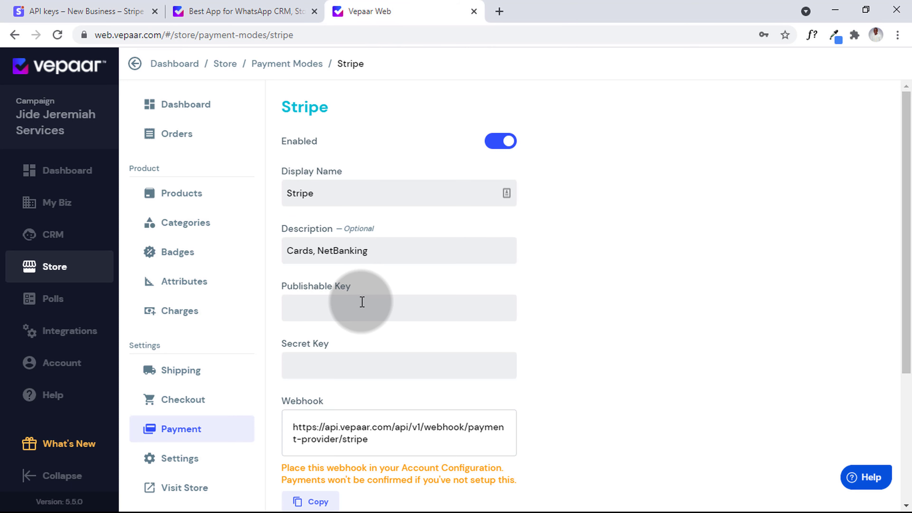
pyautogui.hotkey('ctrl', 'v')
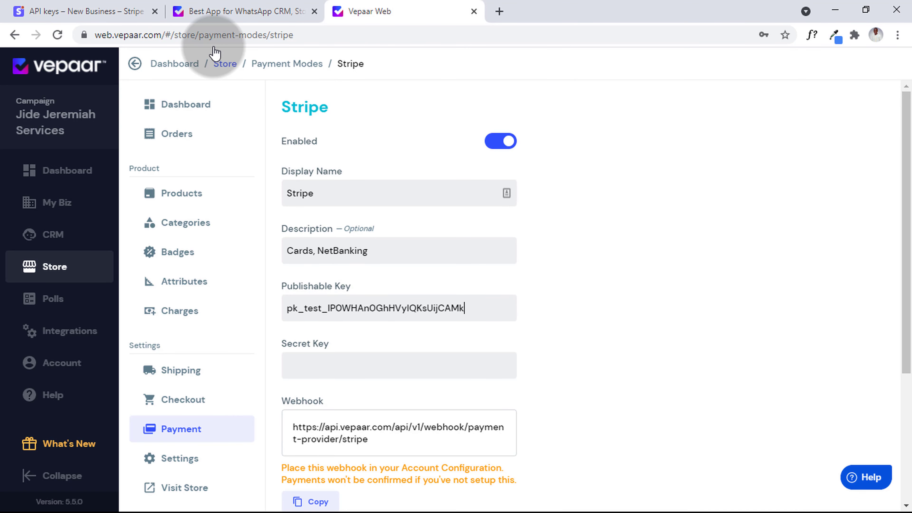
# Reveal and copy the secret test key in the Stripe dashboard, and paste it into Vepaar's Secret Key field
pyautogui.click(96, 8)
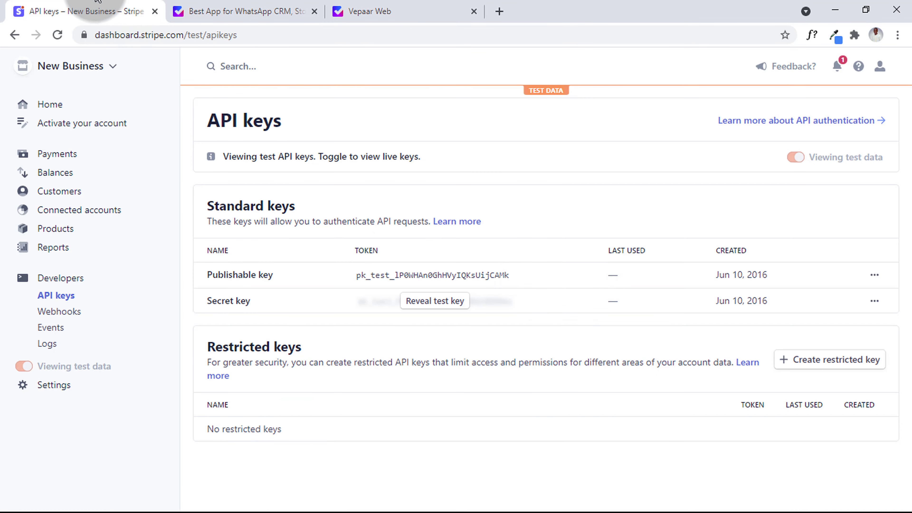
pyautogui.click(427, 307)
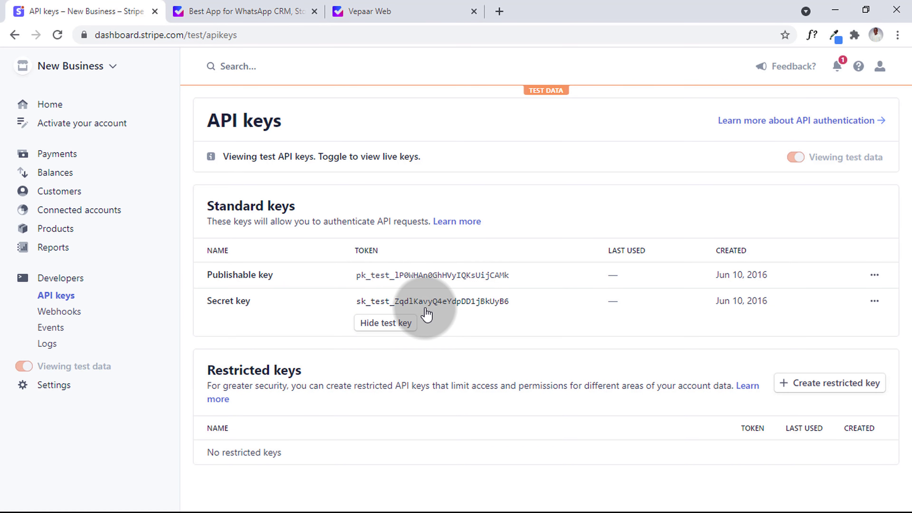
pyautogui.click(449, 308)
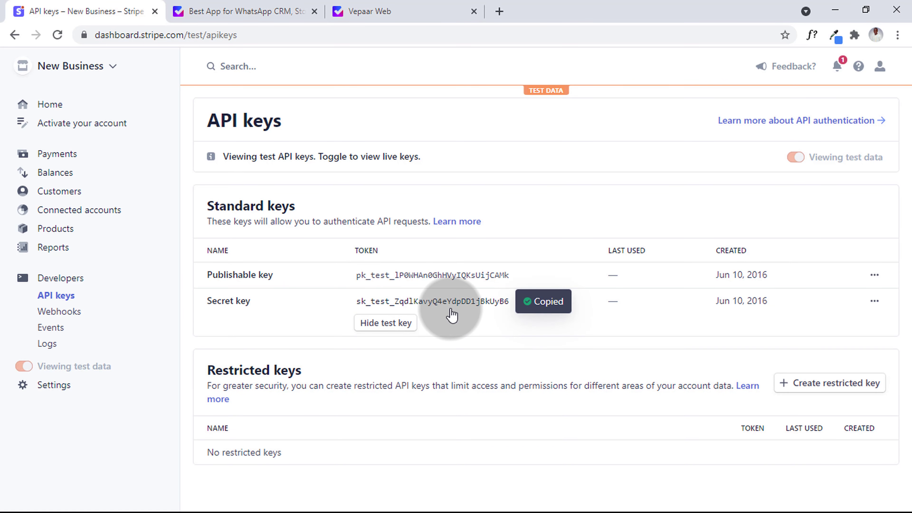
pyautogui.click(382, 11)
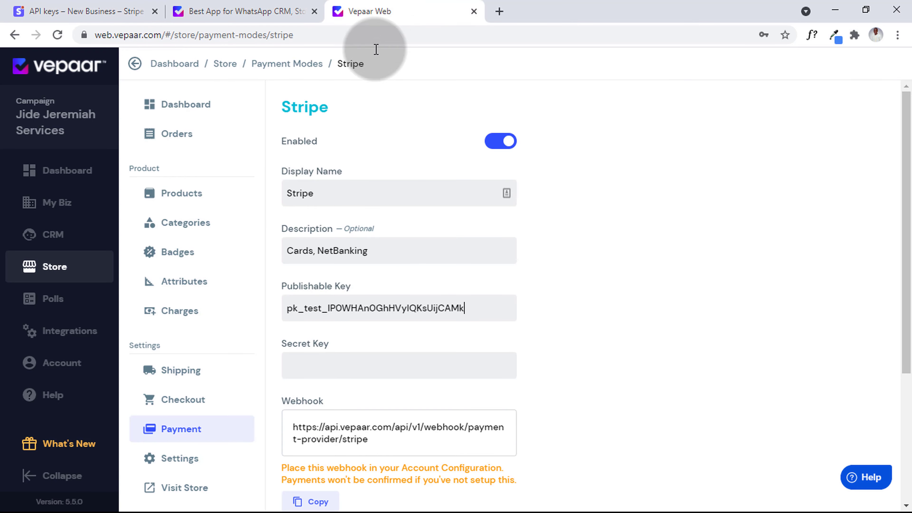
pyautogui.click(340, 354)
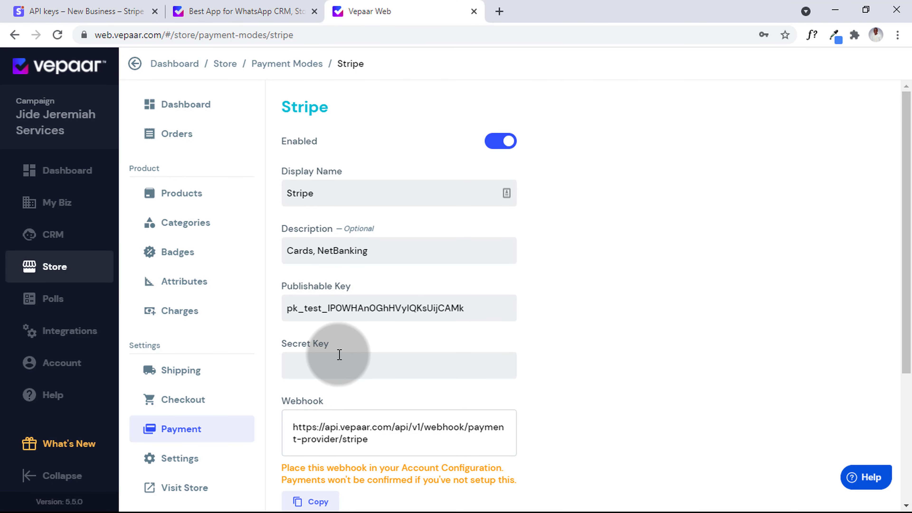
pyautogui.hotkey('ctrl', 'v')
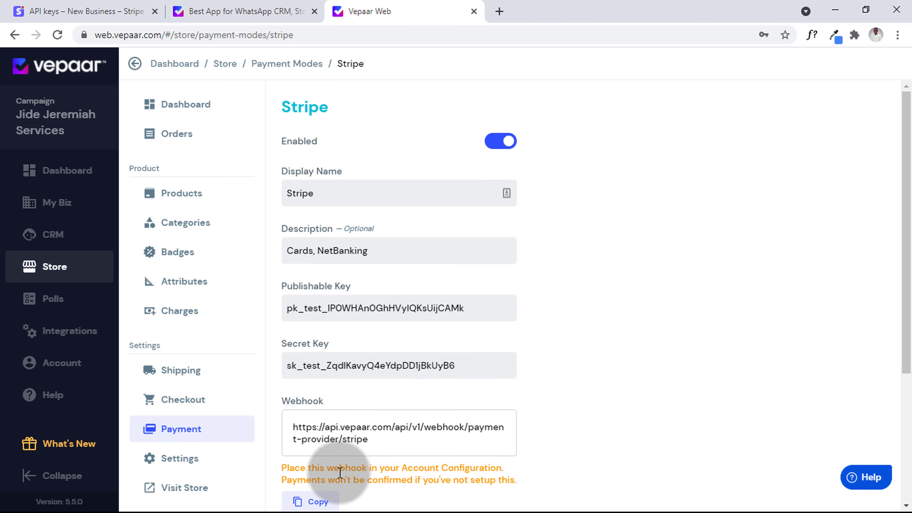
pyautogui.click(325, 506)
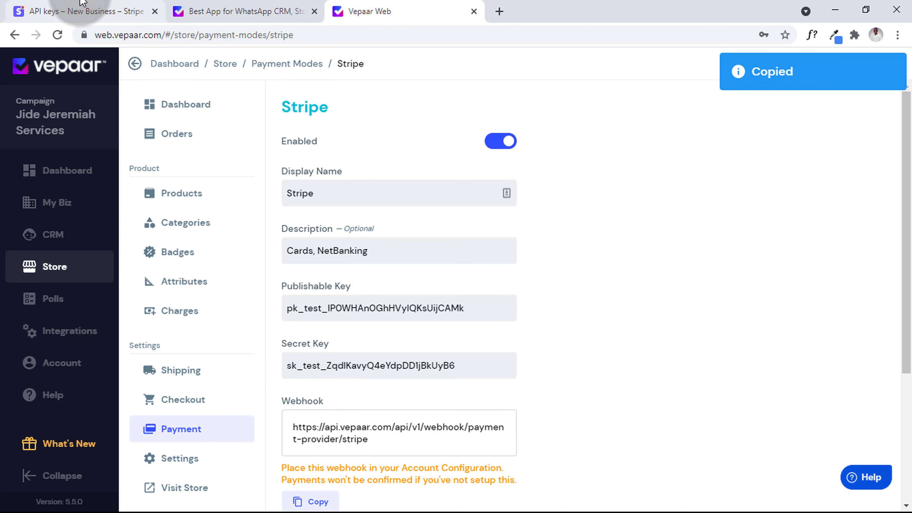
pyautogui.click(80, 12)
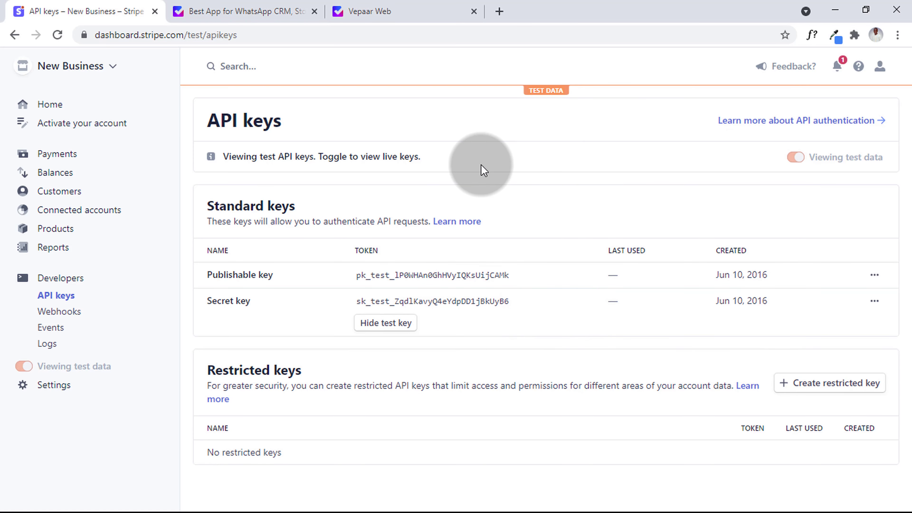
pyautogui.click(54, 312)
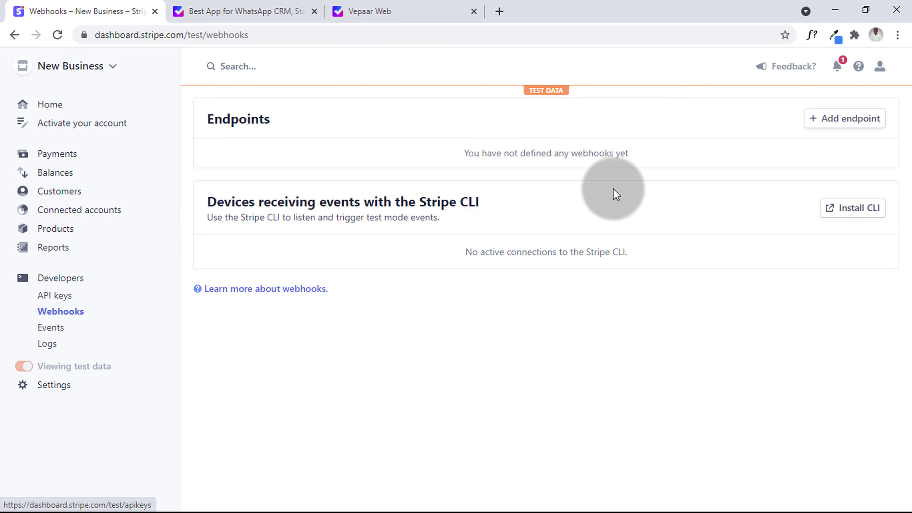
pyautogui.click(866, 115)
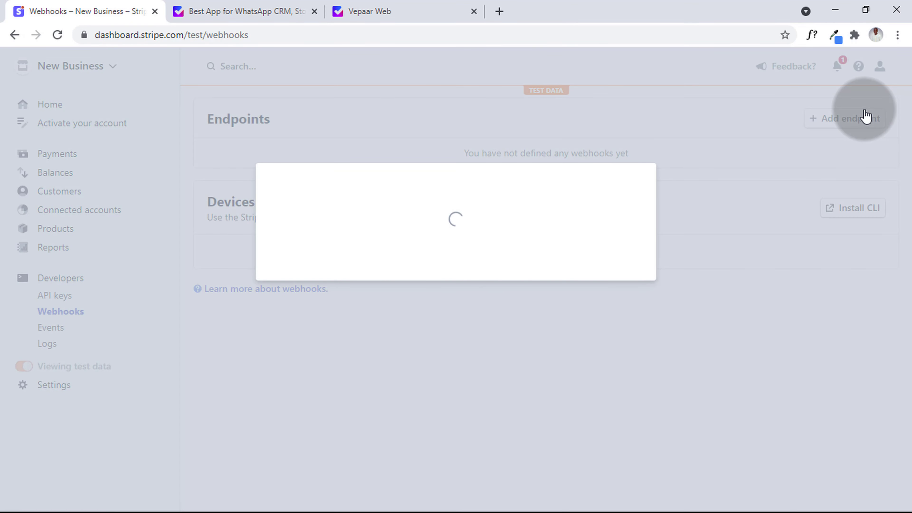
pyautogui.click(385, 140)
pyautogui.click(459, 11)
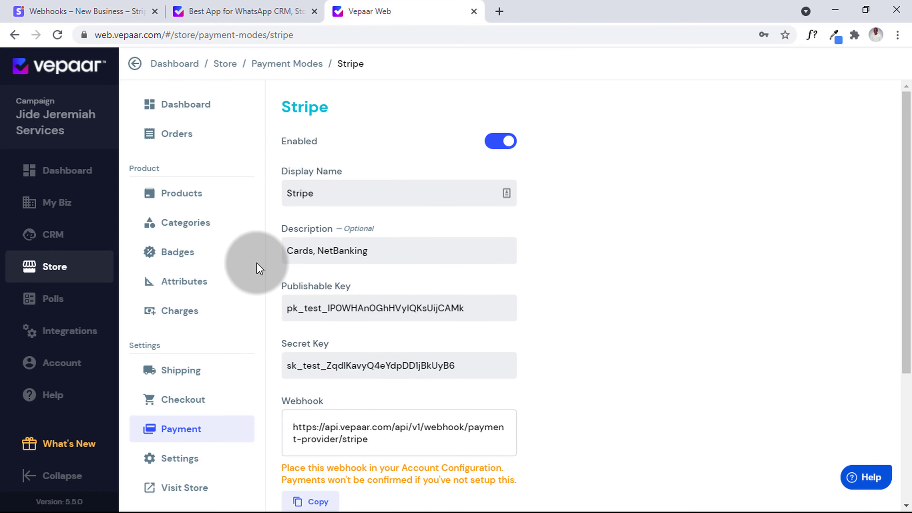
pyautogui.click(75, 11)
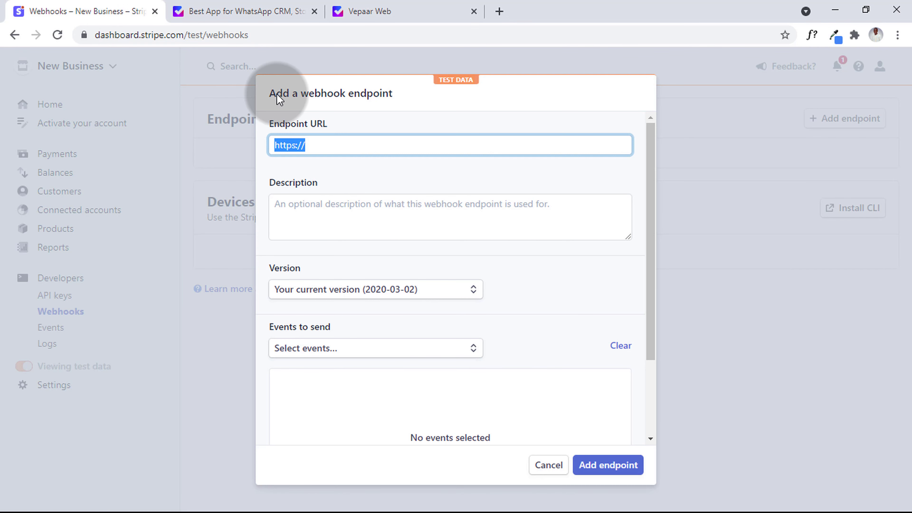
pyautogui.hotkey('ctrl', 'v')
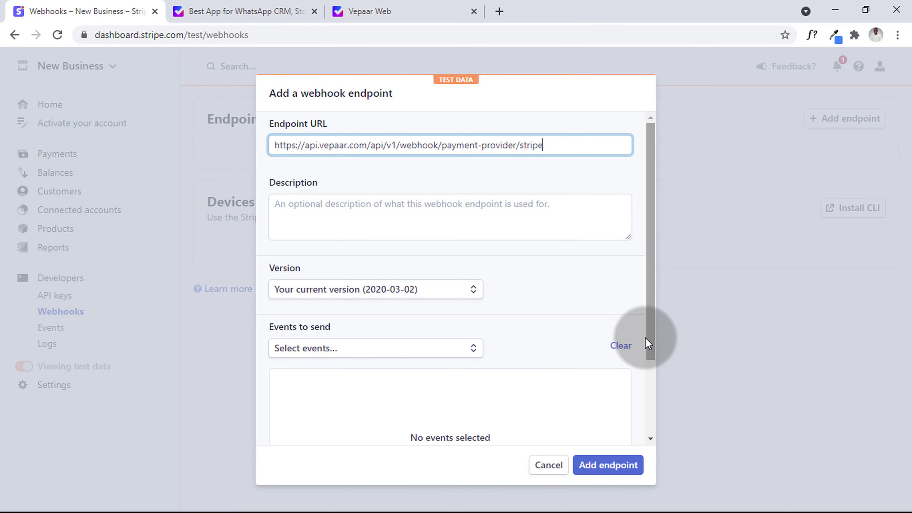
# Set the new webhook endpoint to receive all events and add it to the Stripe account
pyautogui.moveTo(648, 349); pyautogui.dragTo(652, 399)
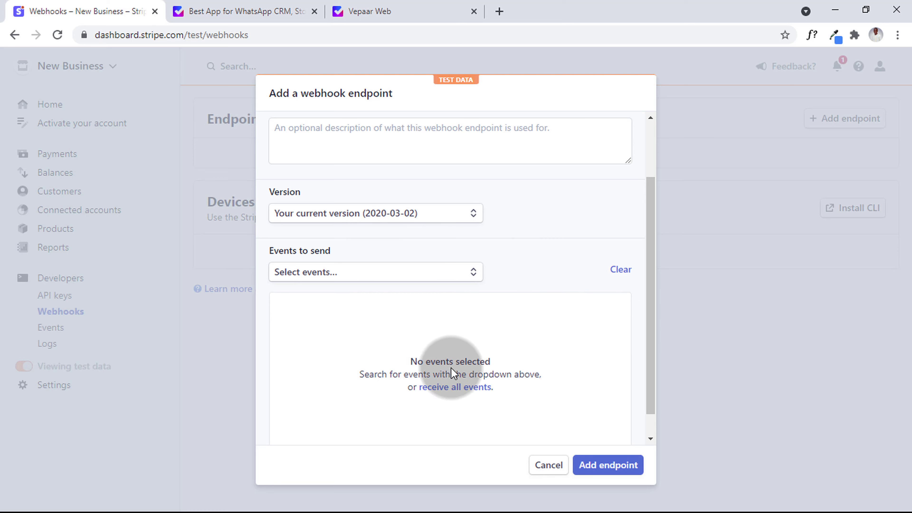
pyautogui.click(460, 387)
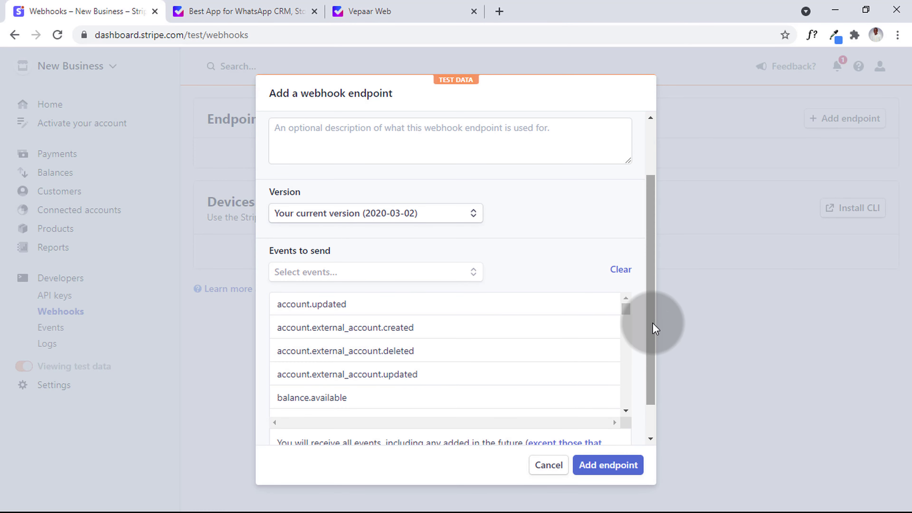
pyautogui.moveTo(653, 323); pyautogui.dragTo(635, 259)
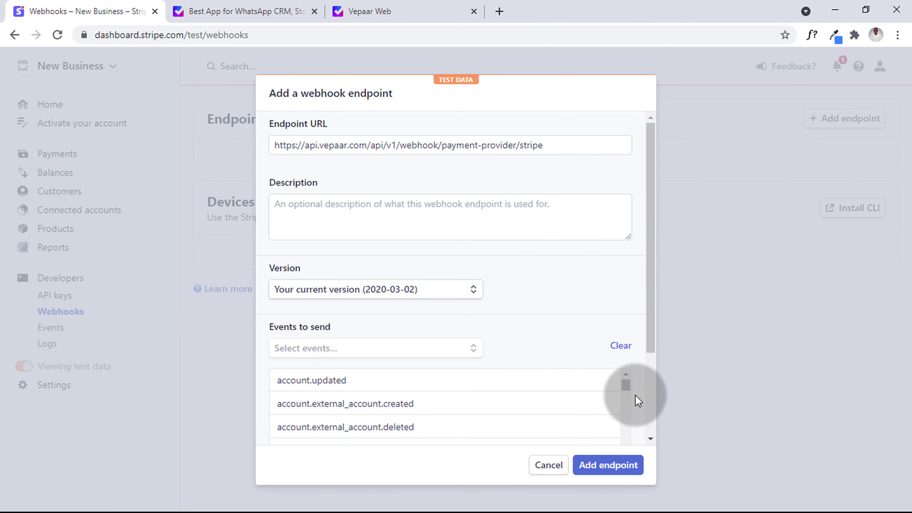
pyautogui.click(617, 478)
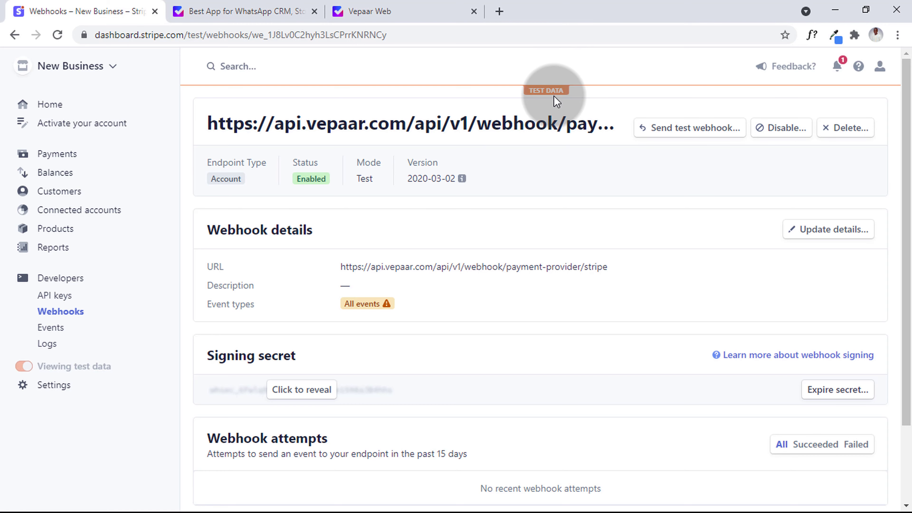
# Switch back to Vepaar and turn on Test Mode in the Stripe payment settings
pyautogui.click(416, 4)
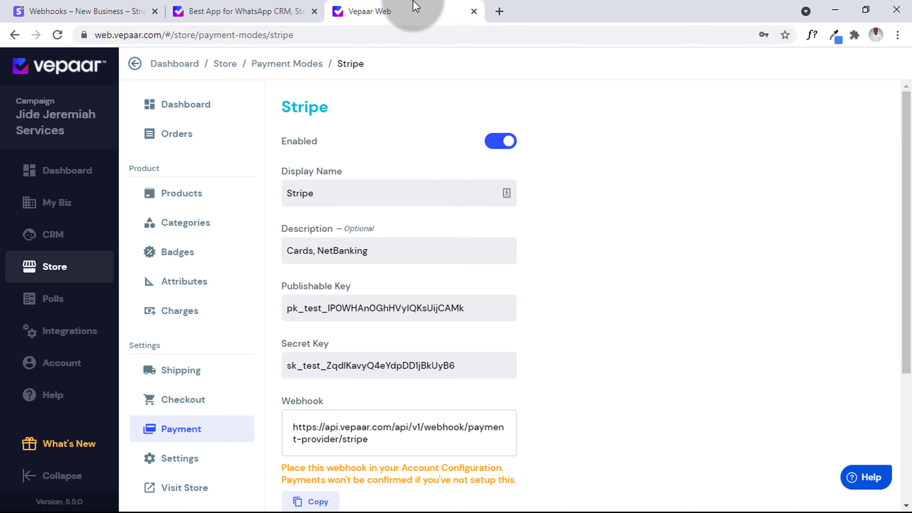
pyautogui.scroll(-5, 898, 423)
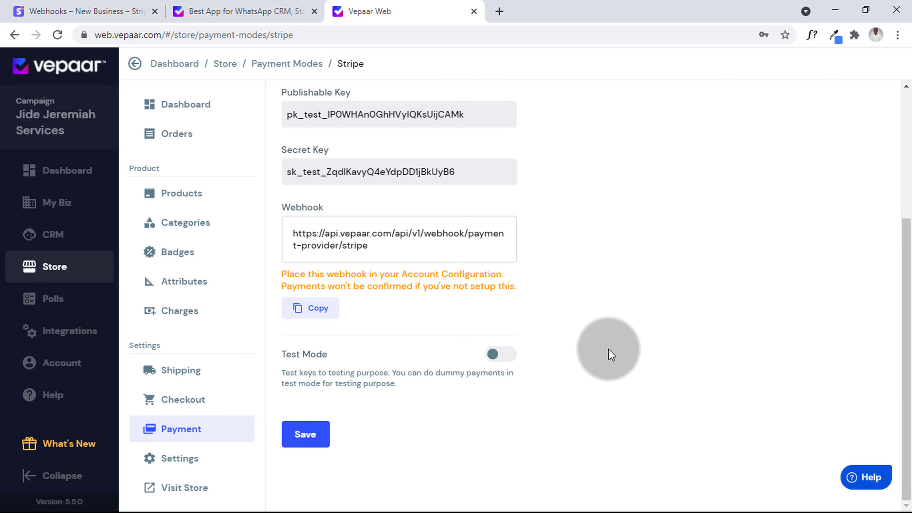
pyautogui.click(512, 358)
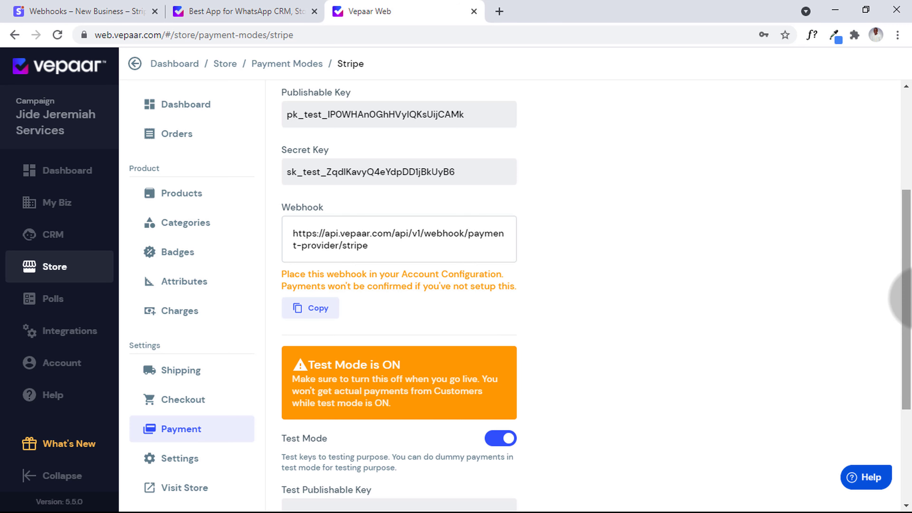
pyautogui.moveTo(909, 298); pyautogui.dragTo(907, 238)
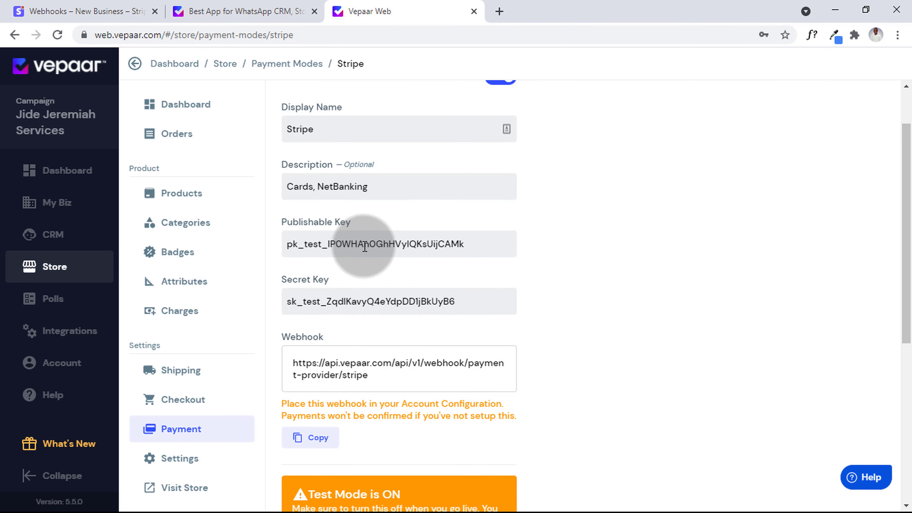
# Turn off Test Mode in Vepaar's Stripe payment settings and save the configuration
pyautogui.click(93, 12)
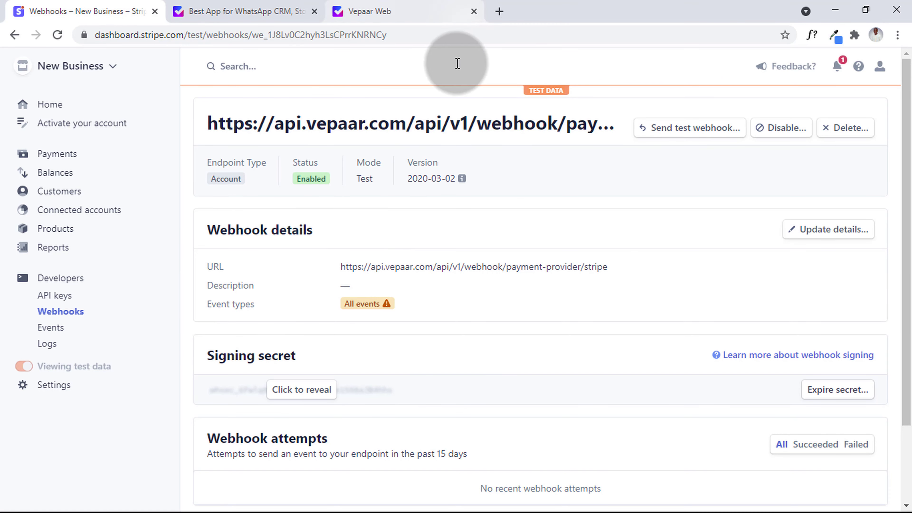
pyautogui.click(427, 2)
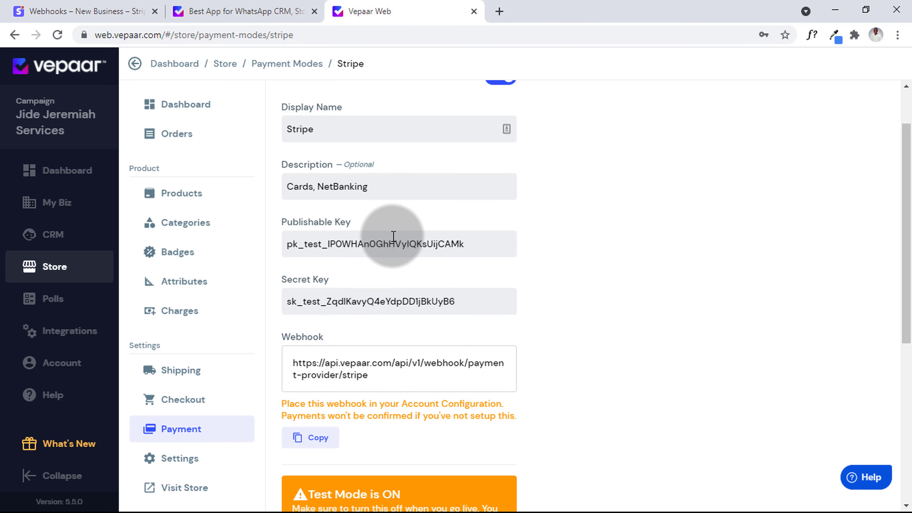
pyautogui.scroll(-8, 908, 478)
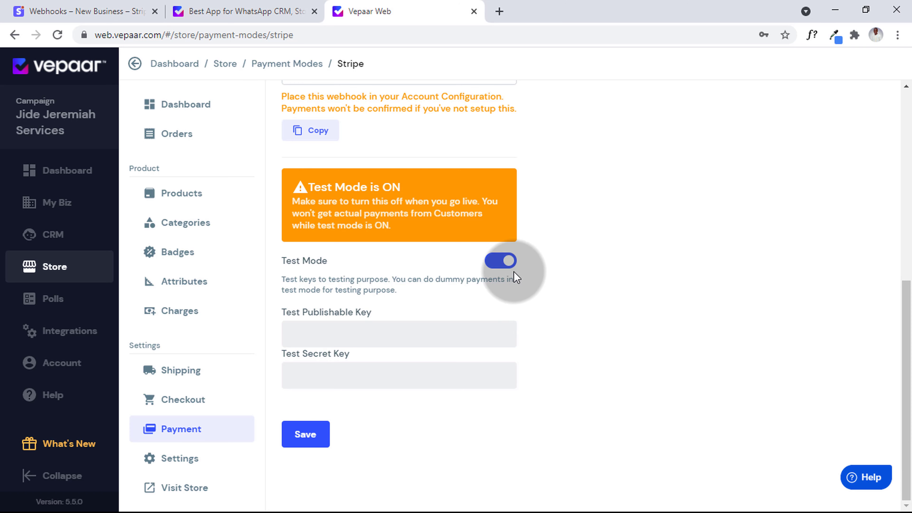
pyautogui.click(500, 262)
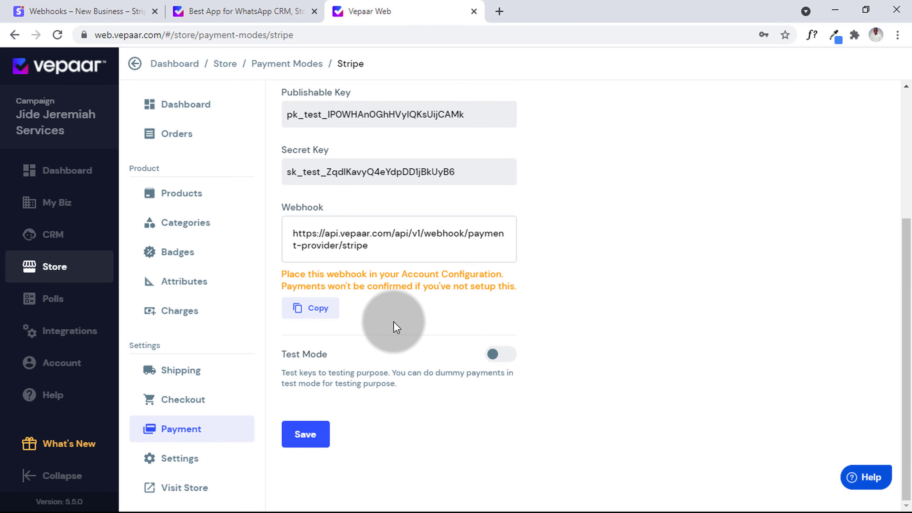
pyautogui.click(308, 436)
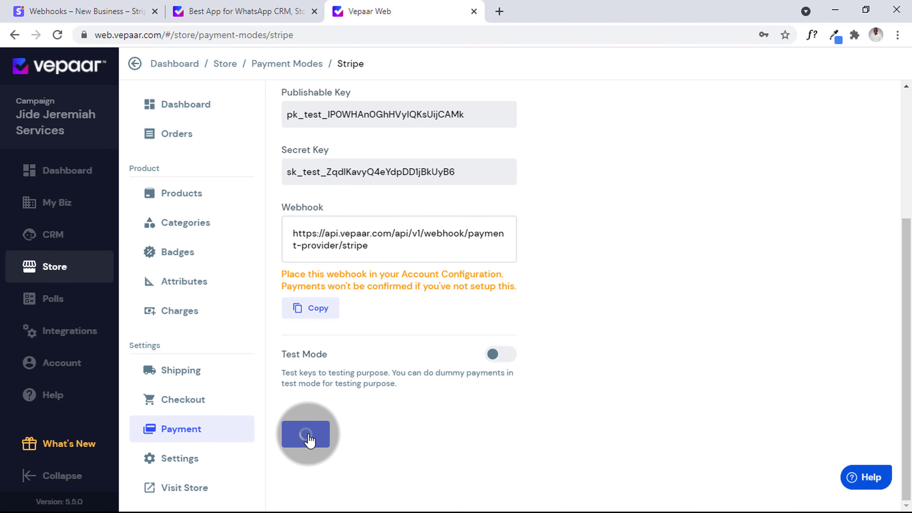